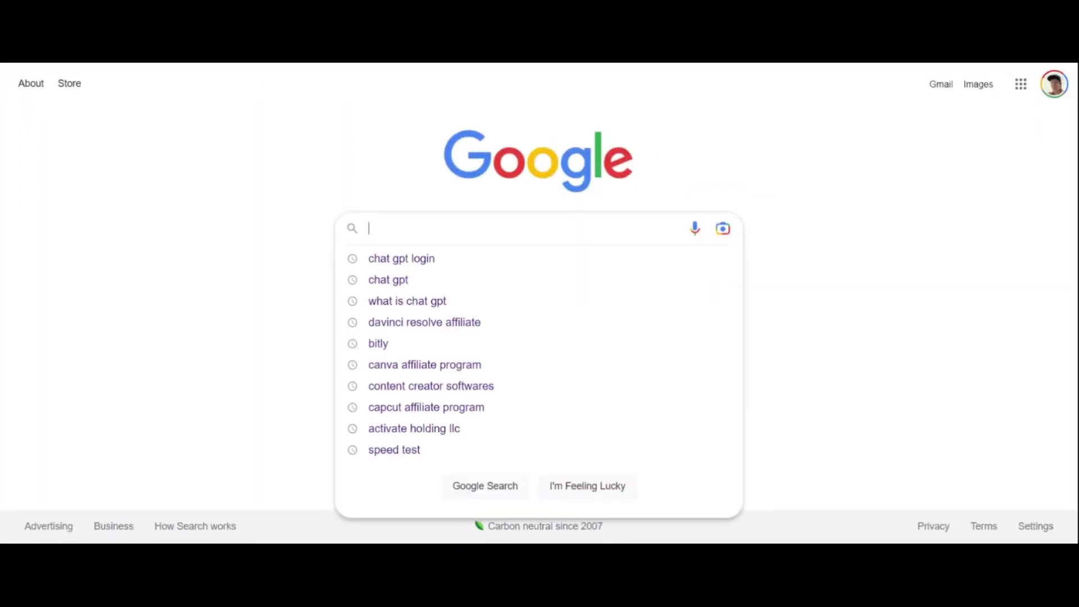
text(chat gpt)
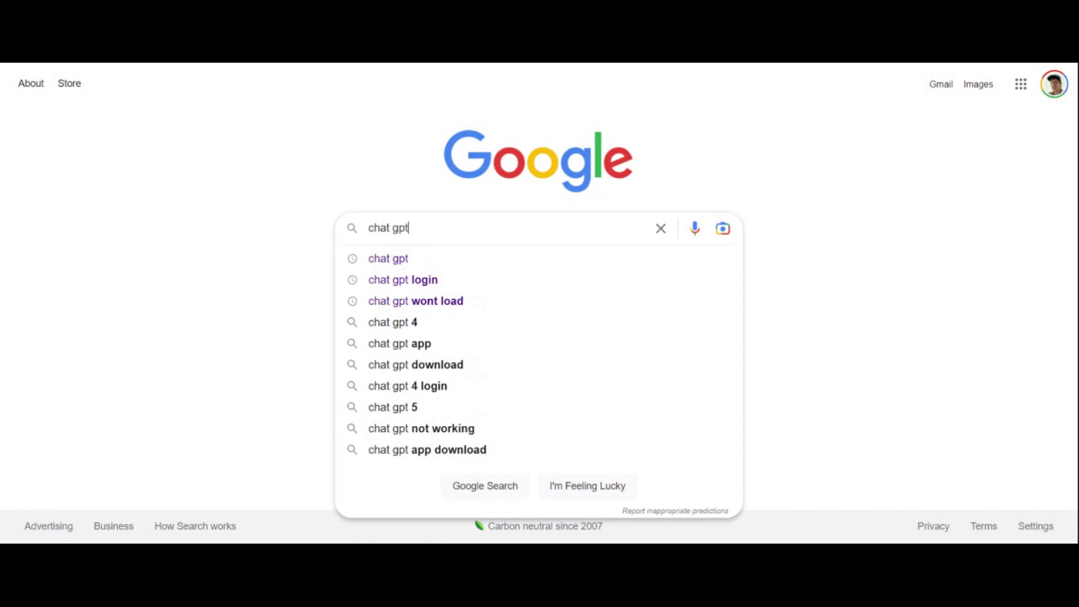
- Search Google for 'chat gpt', then refine the search to 'chat gpt login'
key(Return)
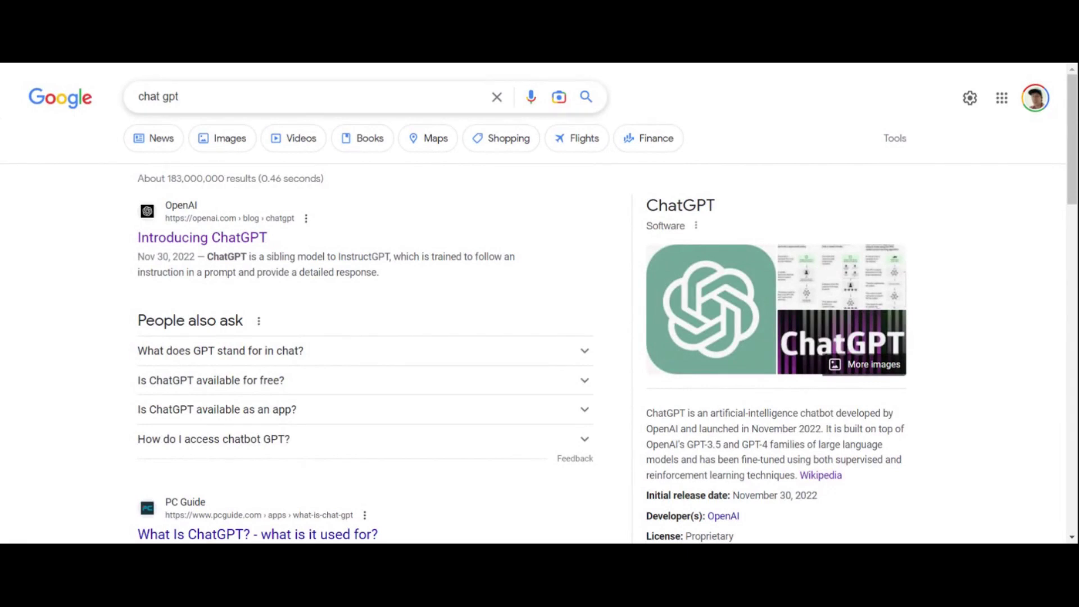
text(/)
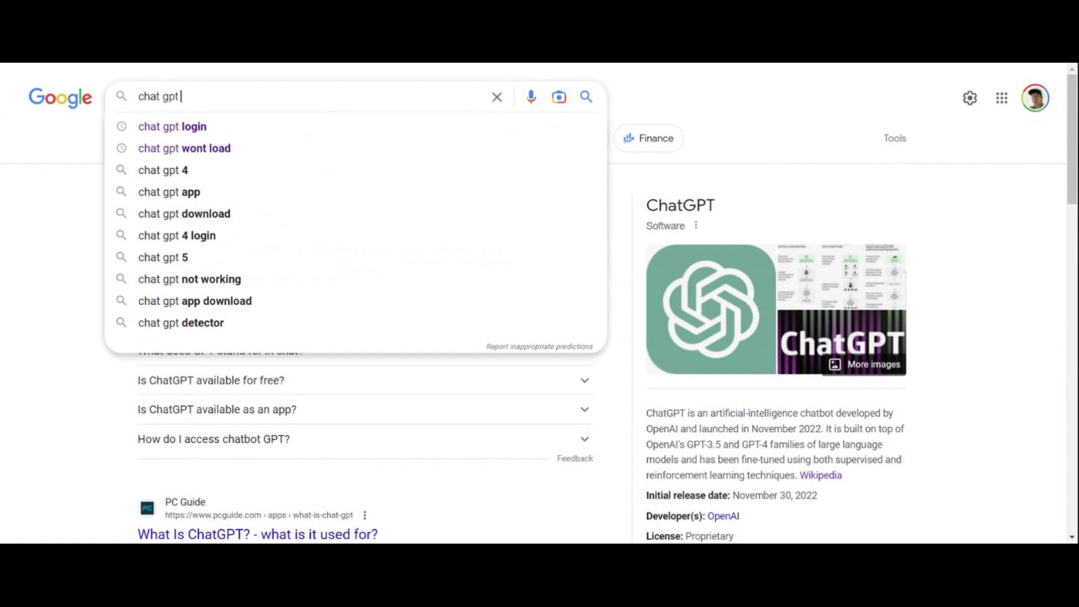
text( login)
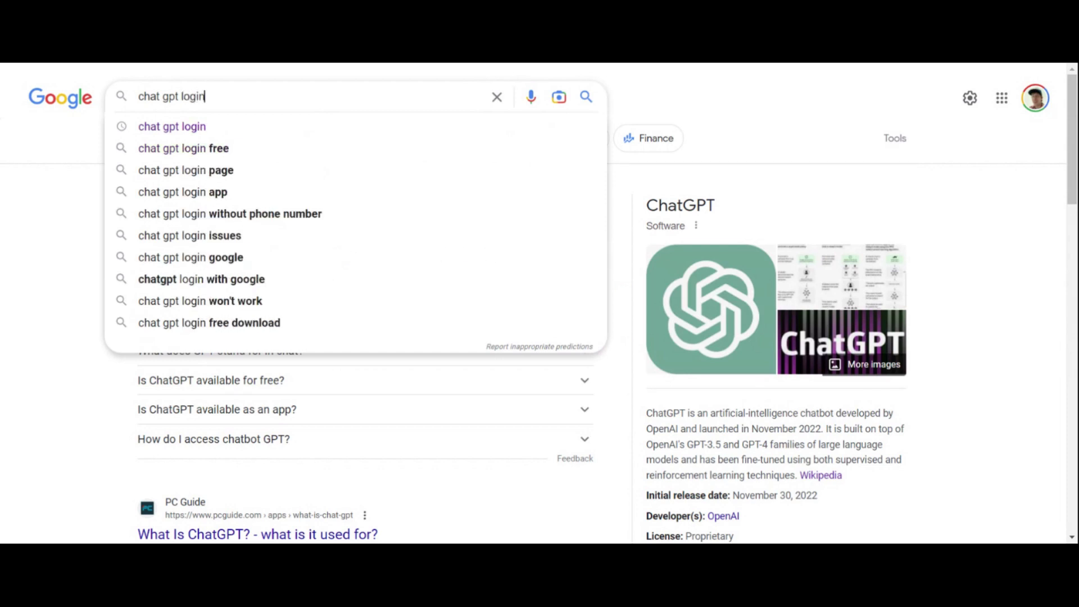
key(Return)
- Log in to ChatGPT from the OpenAI result with the existing email account and password
click(225, 240)
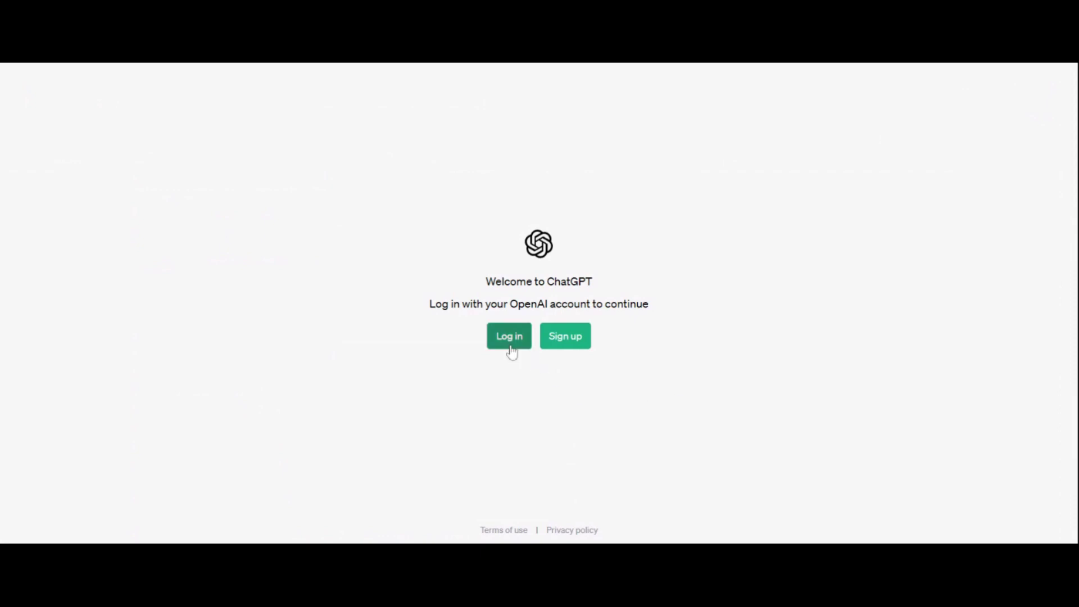
click(510, 345)
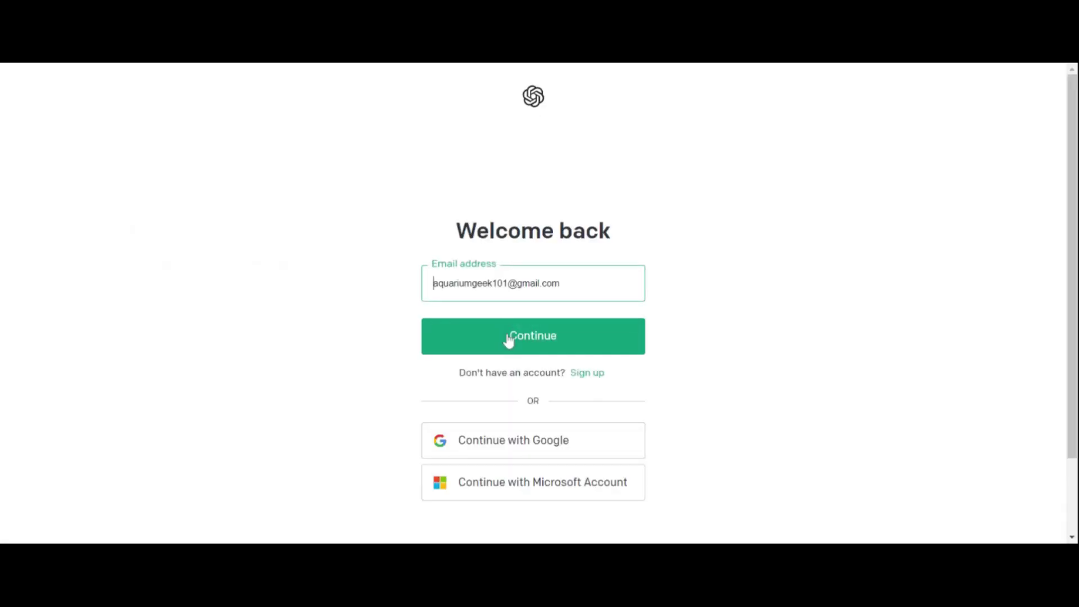
click(508, 340)
click(519, 443)
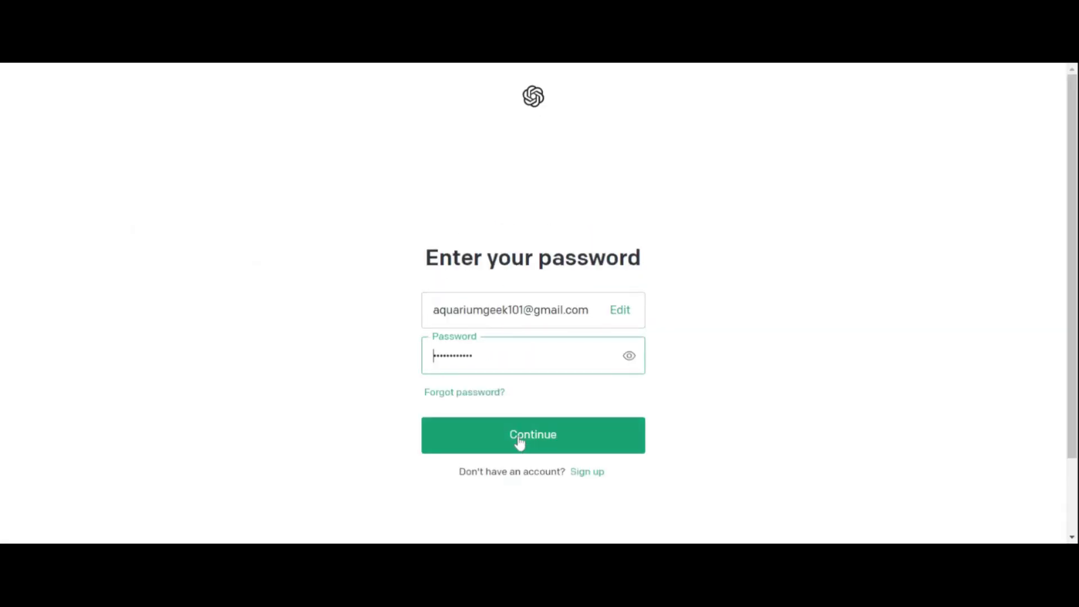
click(518, 442)
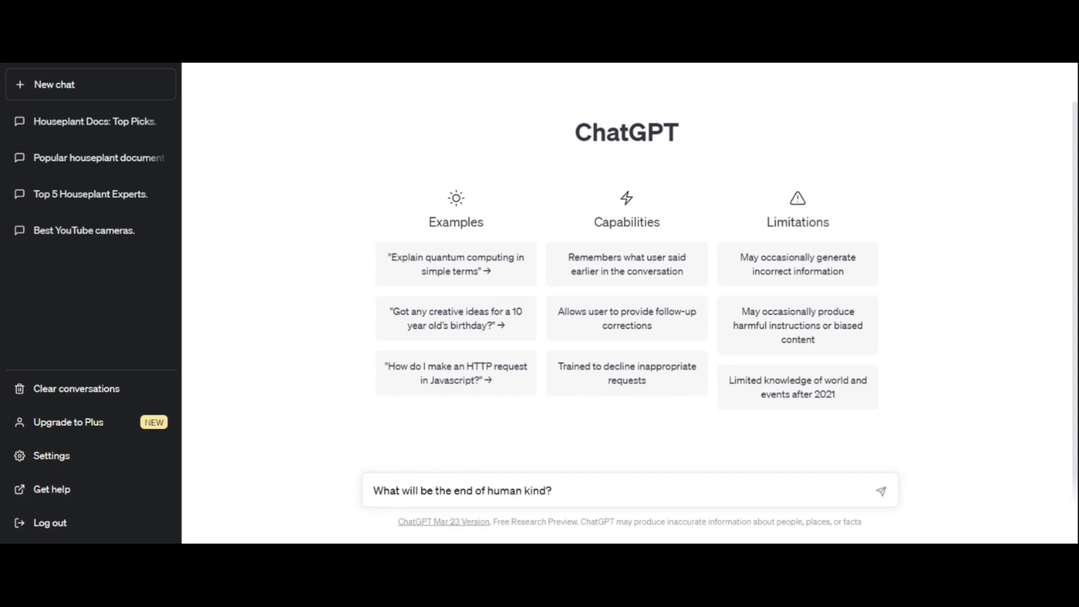
- Send the question 'What will be the end of human kind?' and read the four-scenario answer
key(Return)
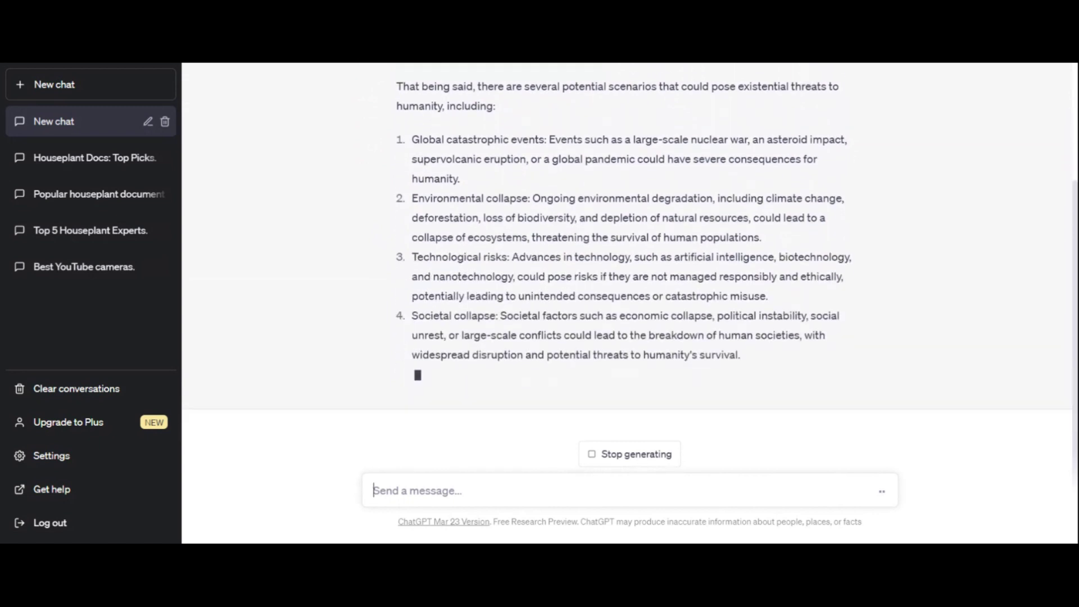
scroll(378, 260, up, 1)
scroll(377, 265, up, 3)
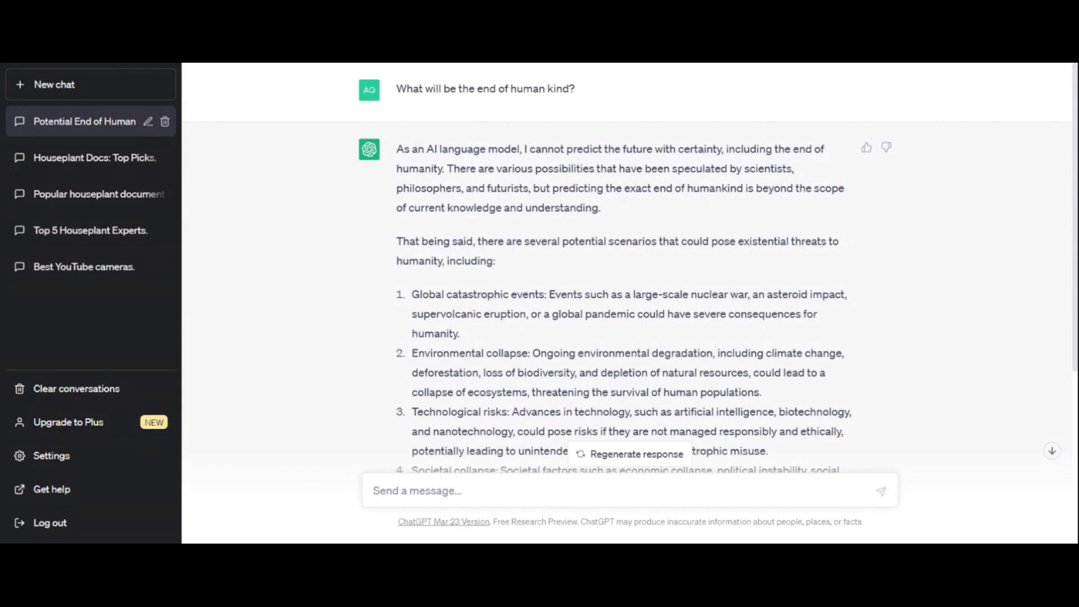
scroll(630, 268, down, 2)
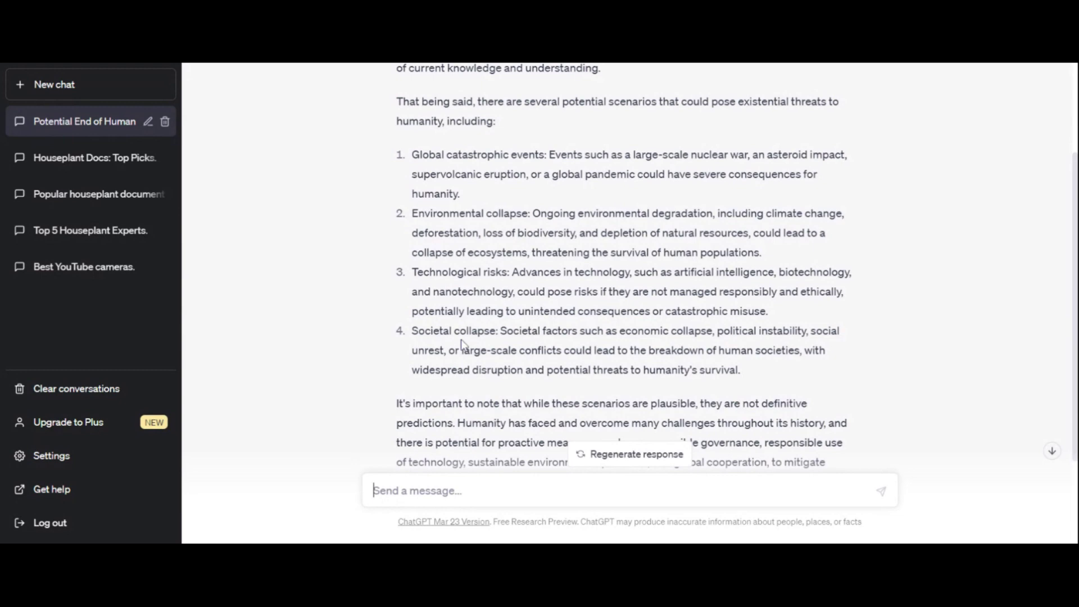
scroll(463, 344, down, 2)
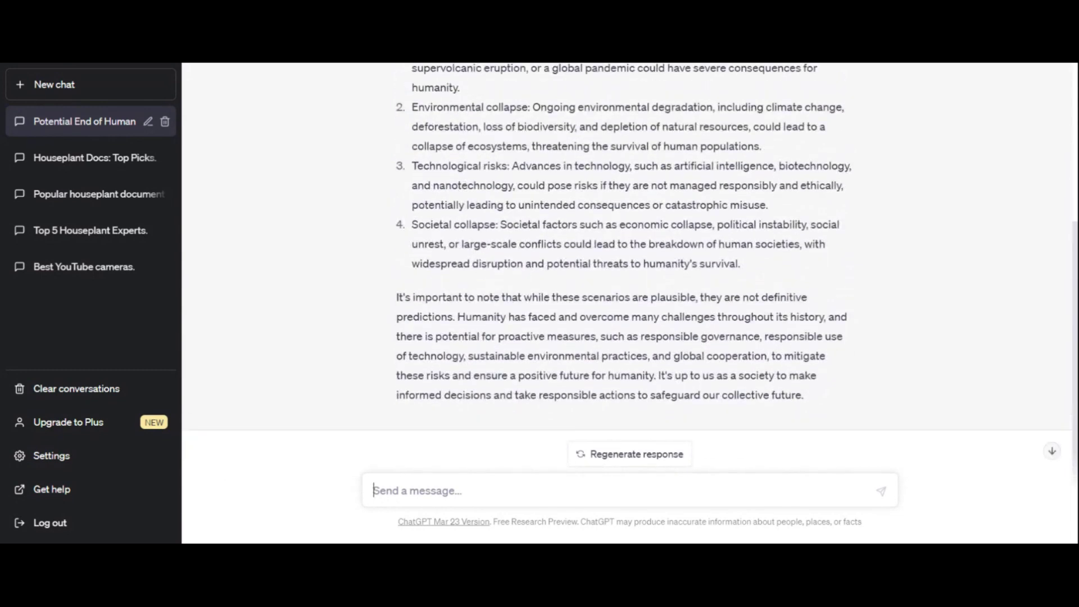
scroll(630, 262, up, 3)
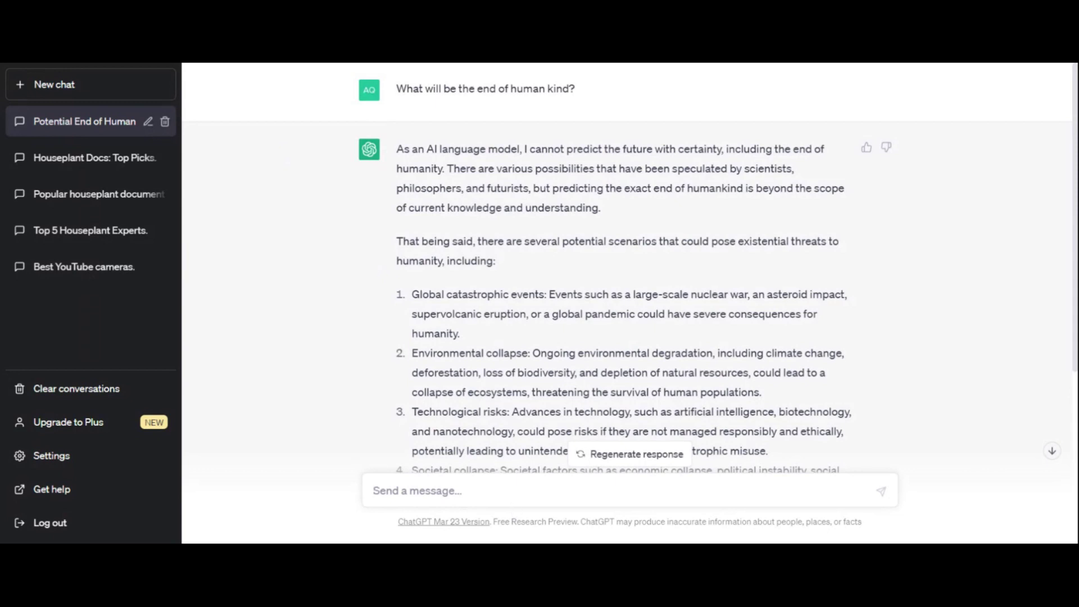
text(giv)
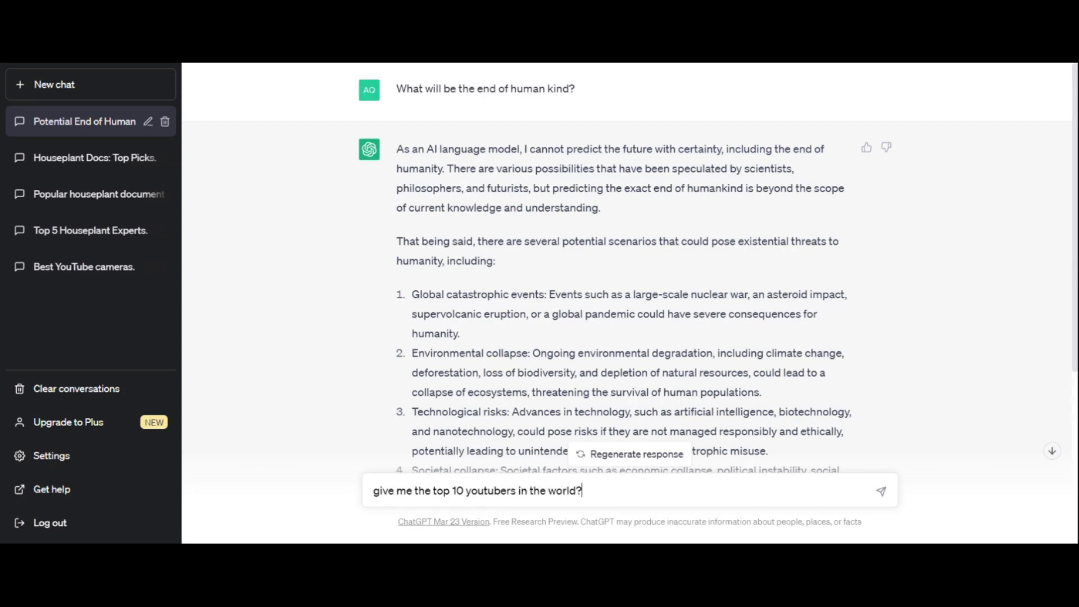
- Send 'give me the top 10 youtubers in the world?' and read the list of ten YouTubers
key(Return)
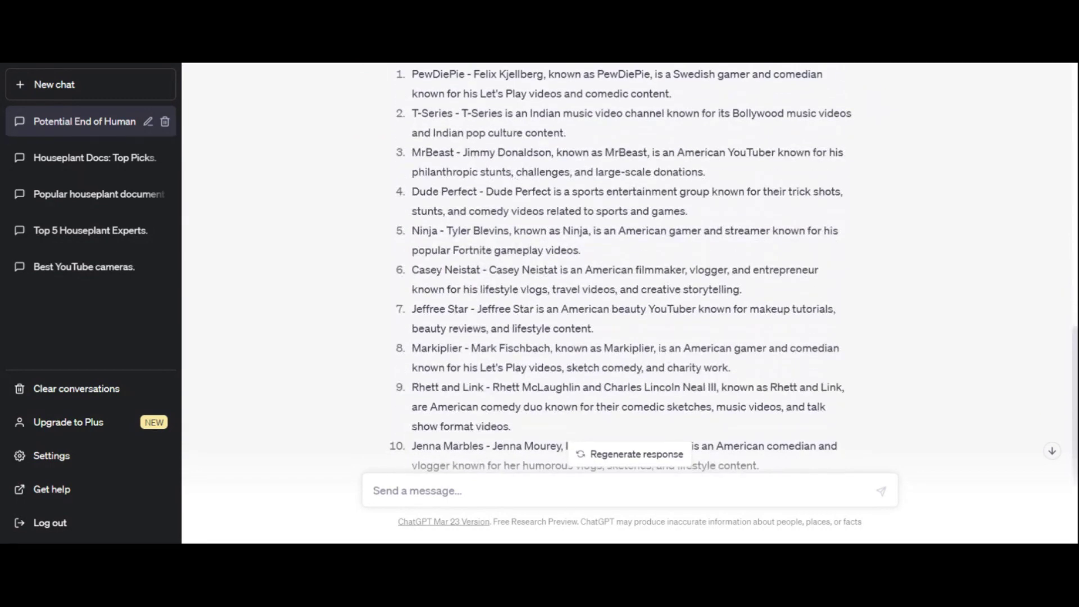
scroll(624, 266, down, 1)
scroll(624, 265, up, 3)
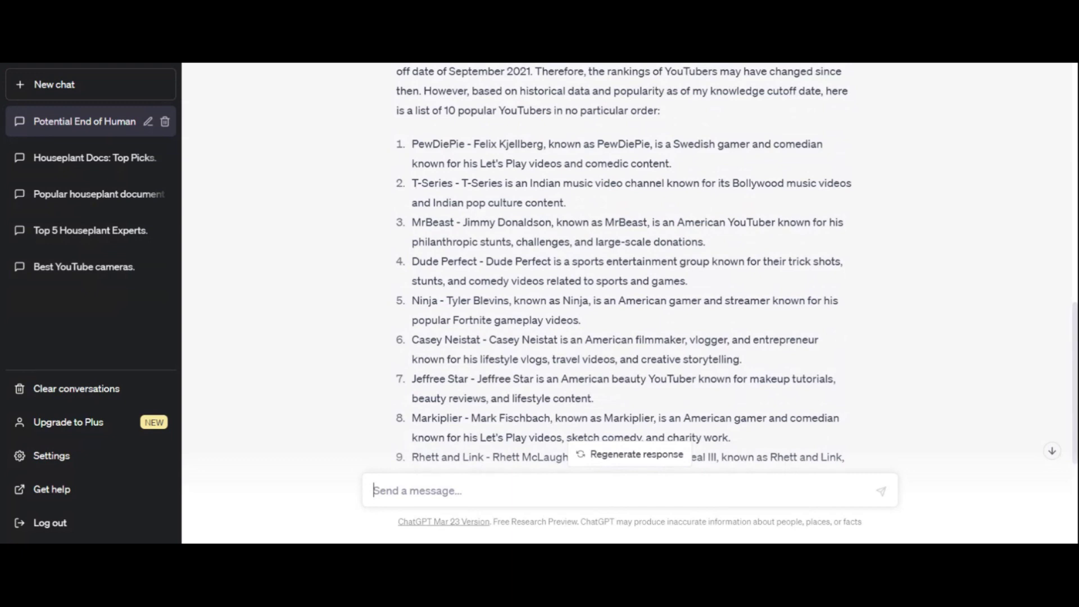
scroll(295, 246, down, 1)
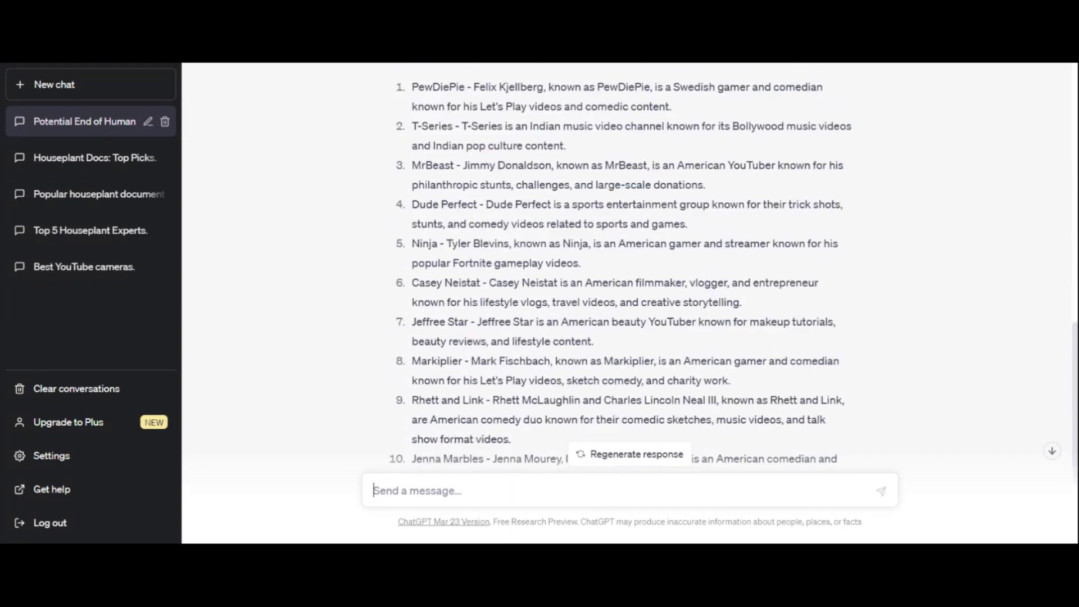
scroll(252, 227, down, 1)
scroll(211, 207, down, 1)
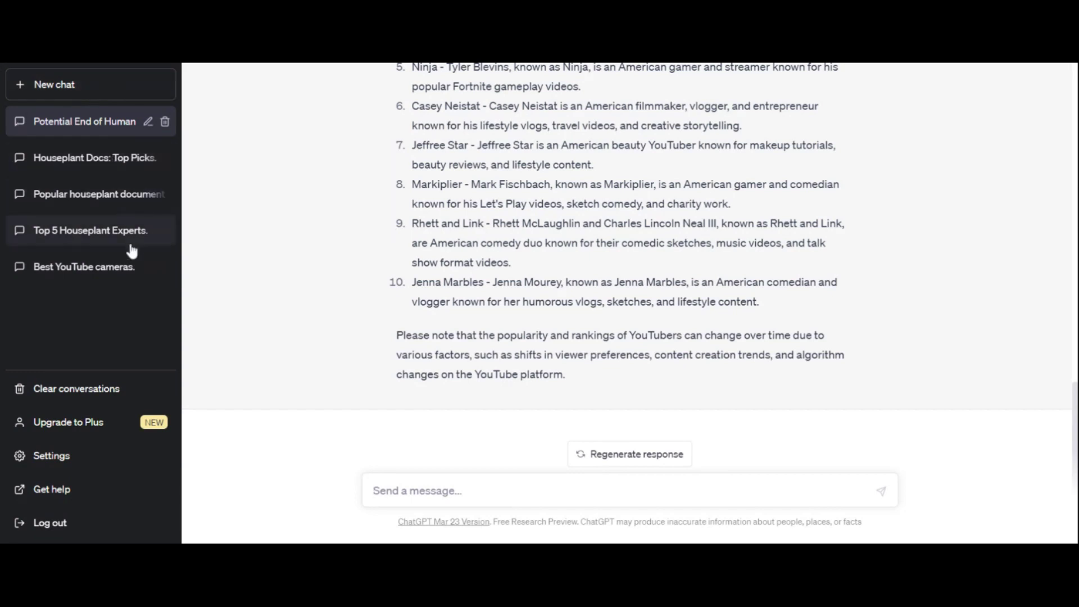
- In the 'Popular houseplant documentaries' chat, ask who will win the next presidential election
click(106, 196)
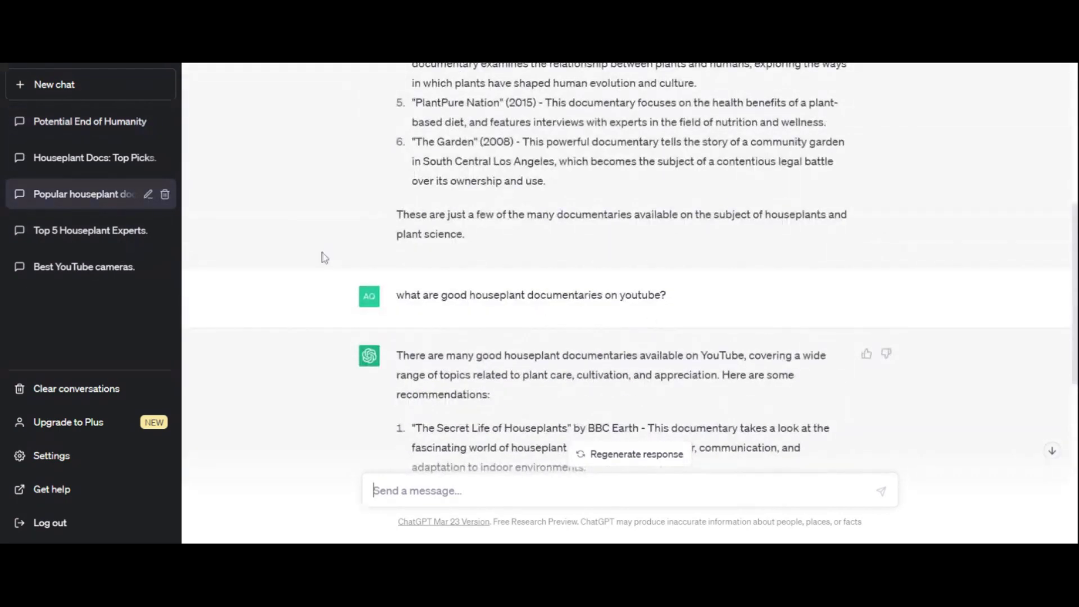
mouse_move(531, 295)
scroll(340, 306, down, 3)
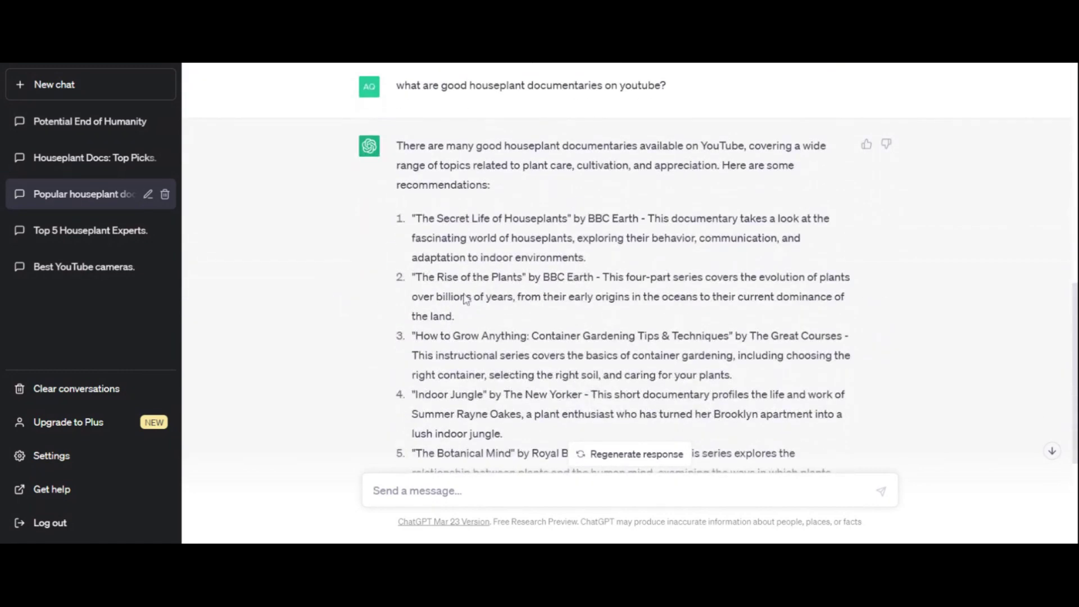
scroll(533, 368, down, 3)
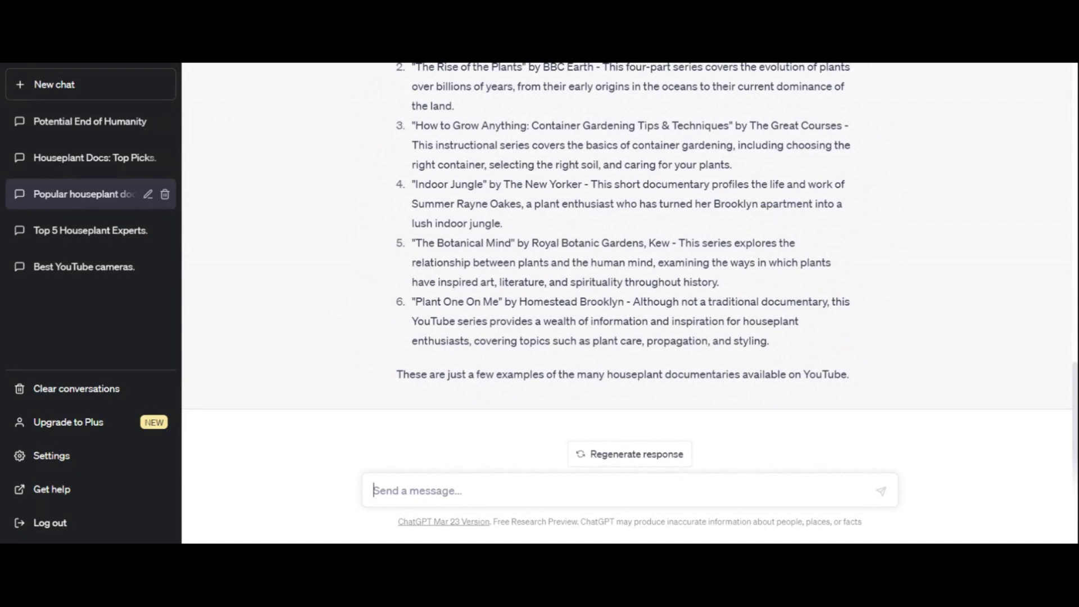
text(who will win the next presedi)
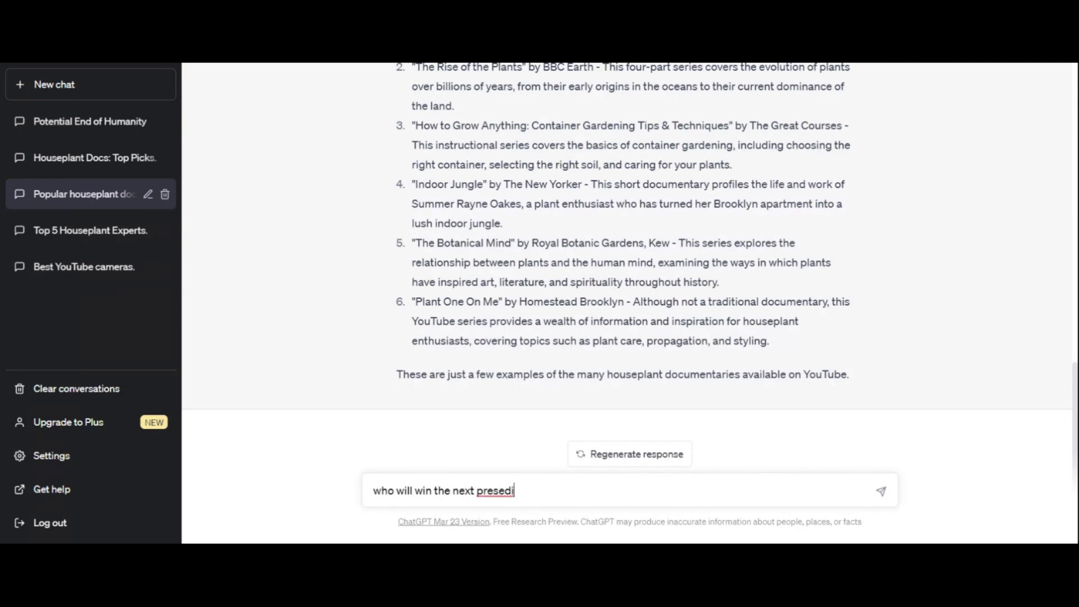
text(tal election?)
double_click(499, 492)
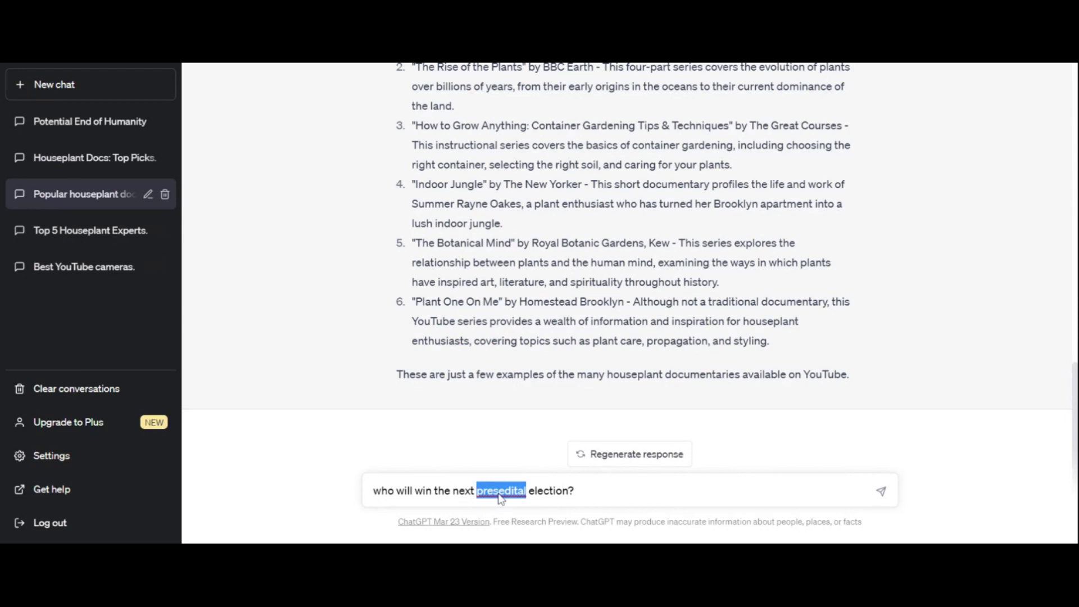
click(499, 496)
key(Return)
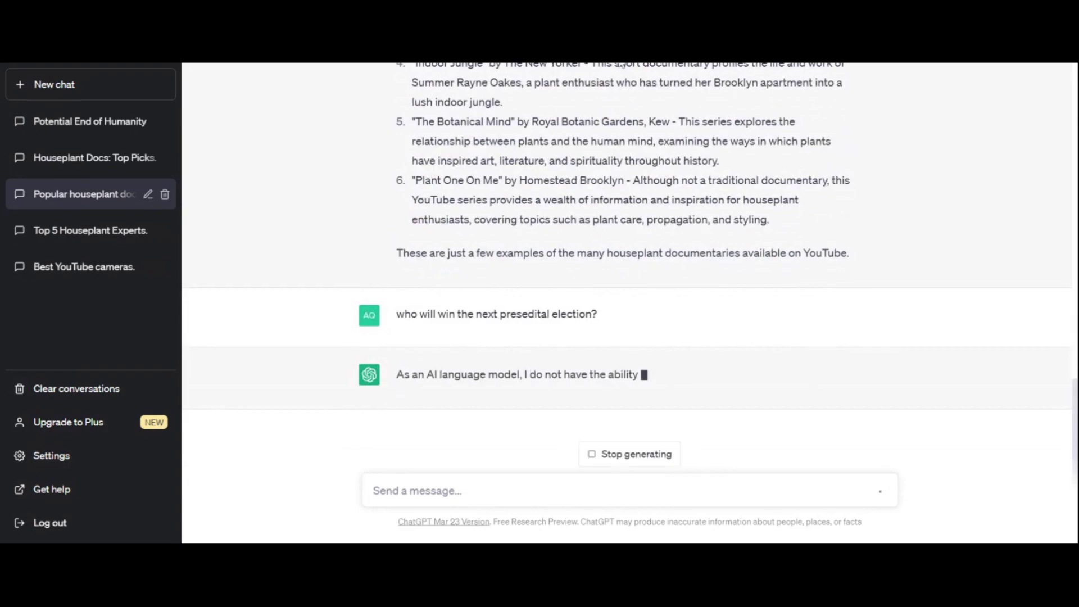